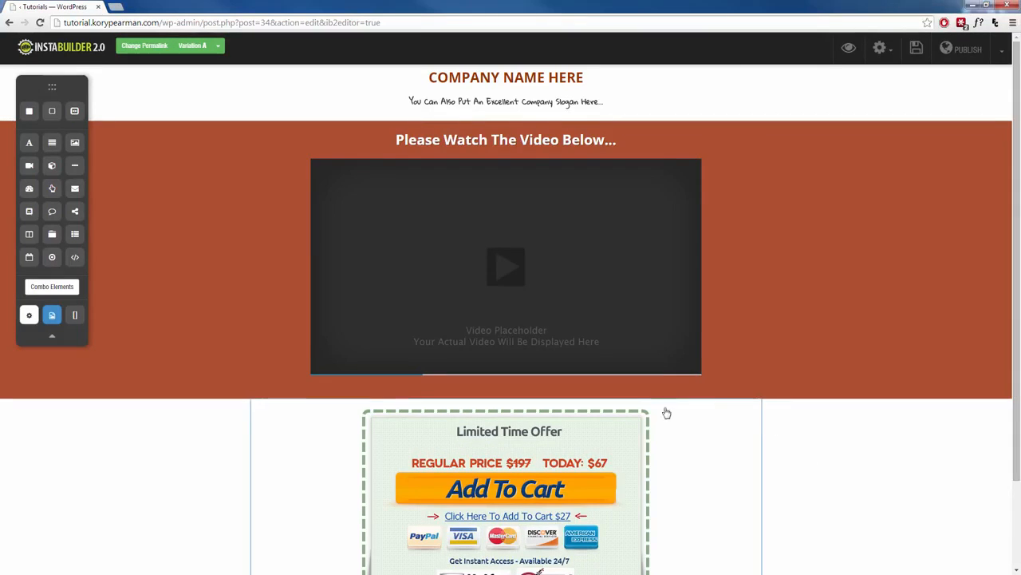
Enable the bottom slider for the landing page.
scroll(665, 413, "down", 1)
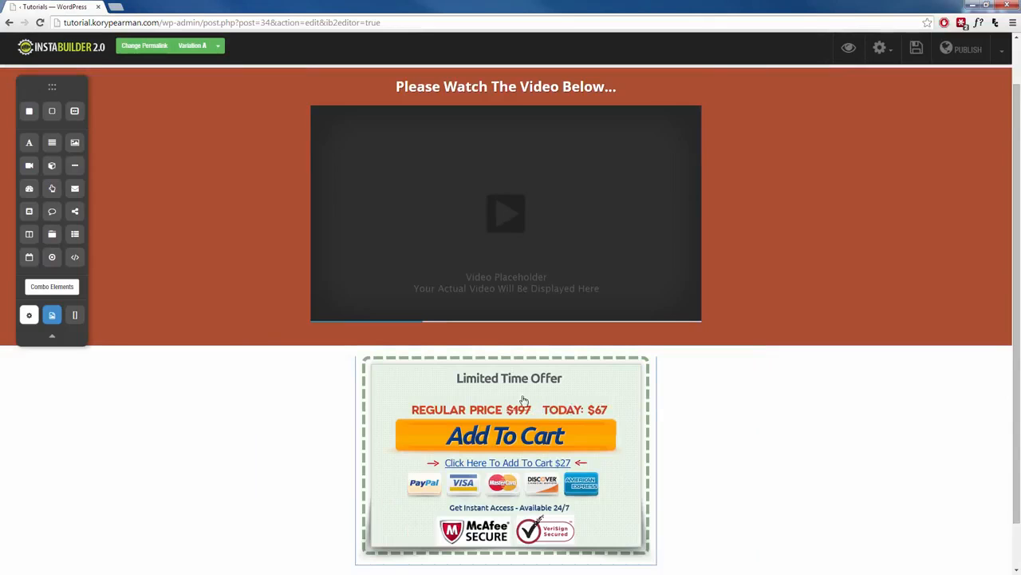
scroll(523, 401, "down", 1)
scroll(550, 404, "up", 2)
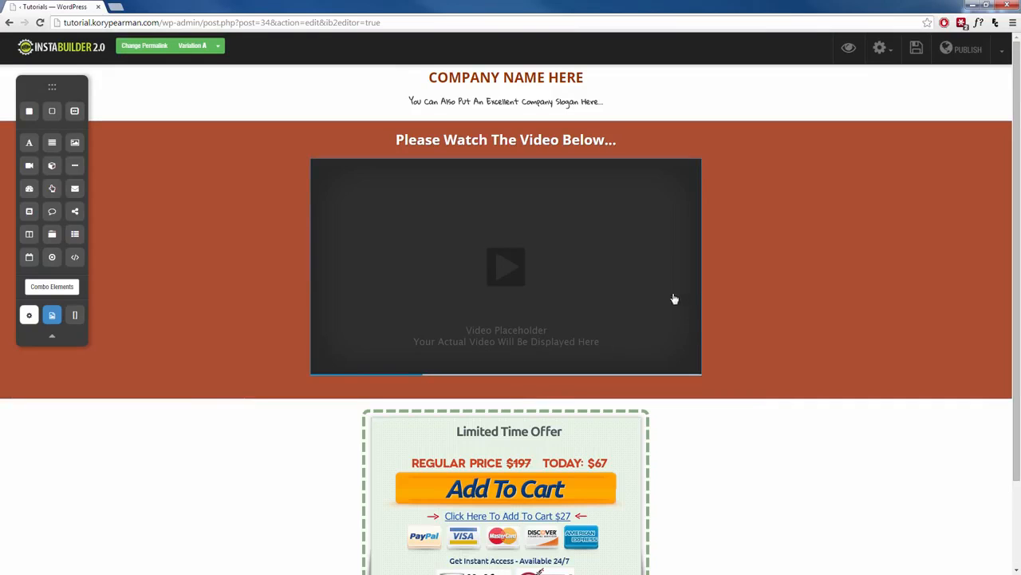
left_click(880, 50)
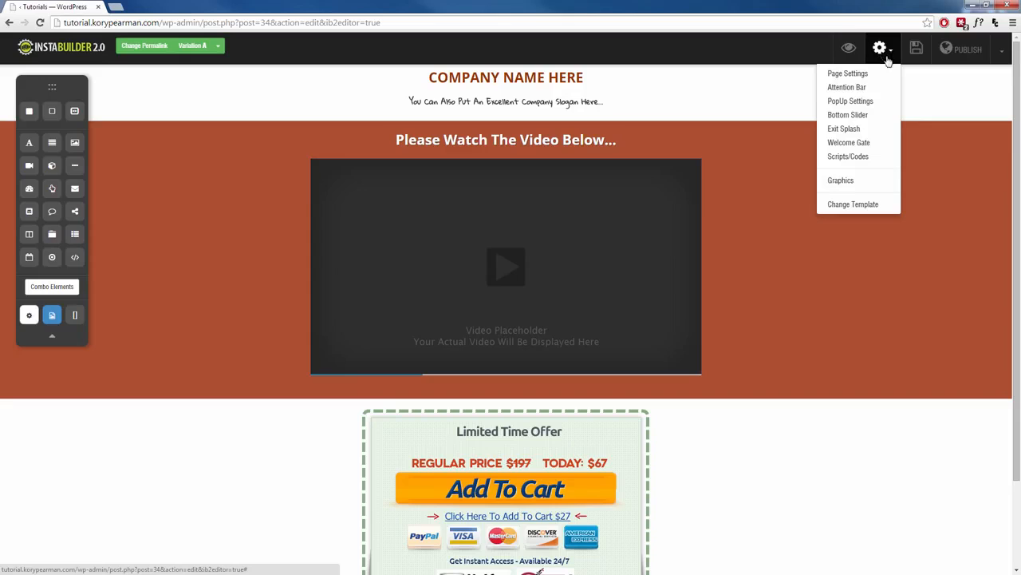
left_click(847, 114)
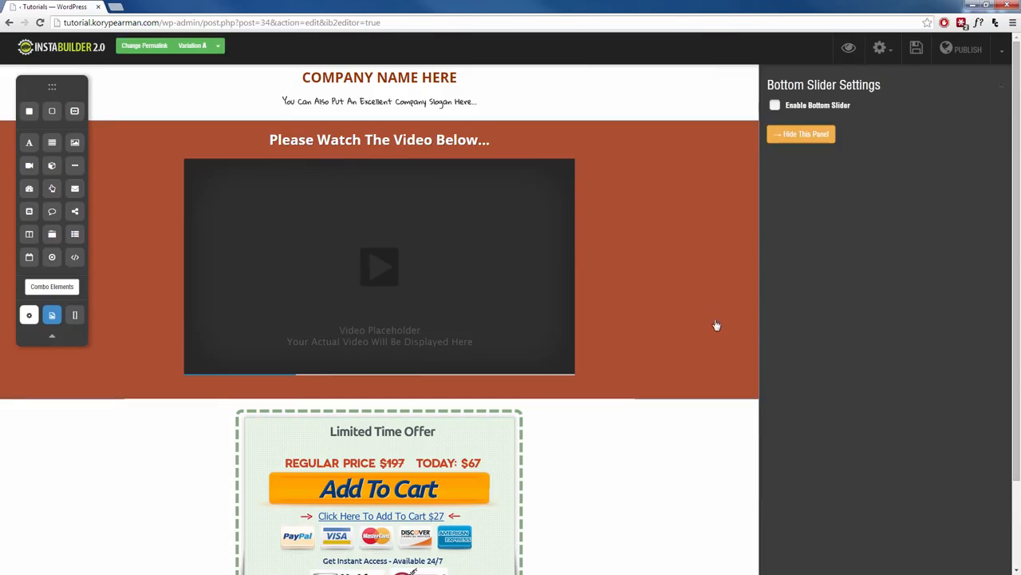
left_click(775, 108)
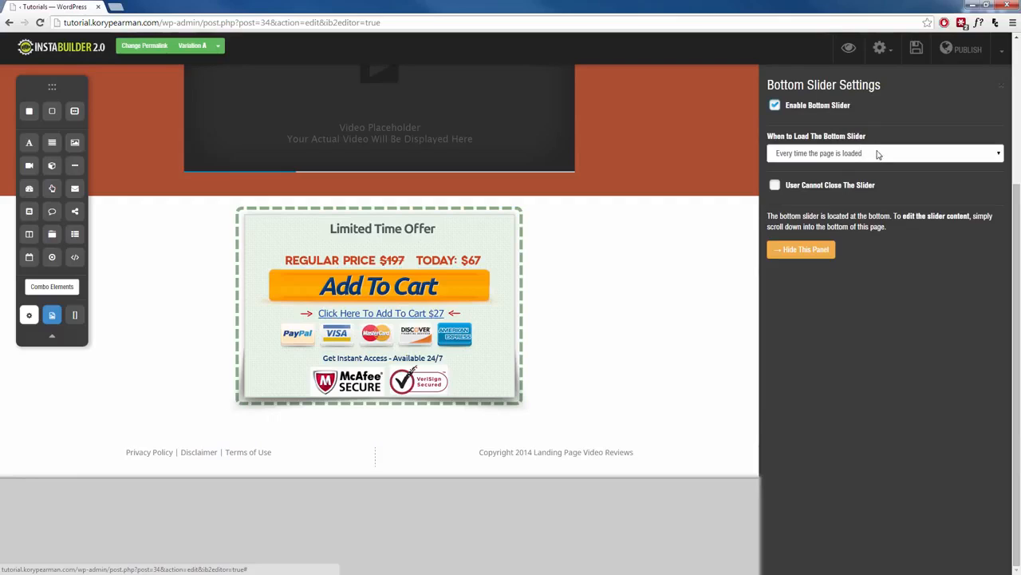
Keep the bottom slider loading every time the page is loaded and prevent users from closing it.
left_click(900, 160)
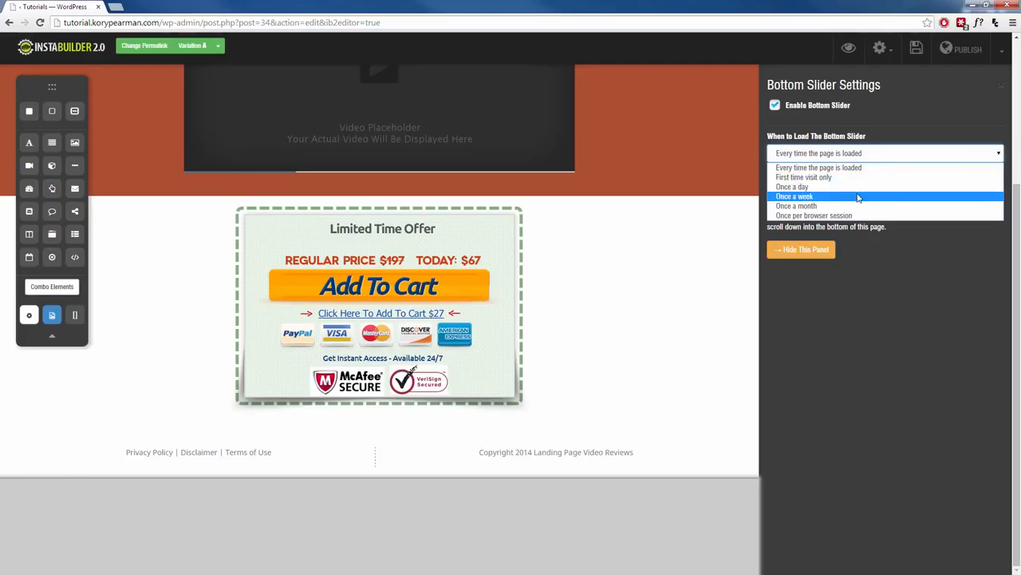
left_click(871, 155)
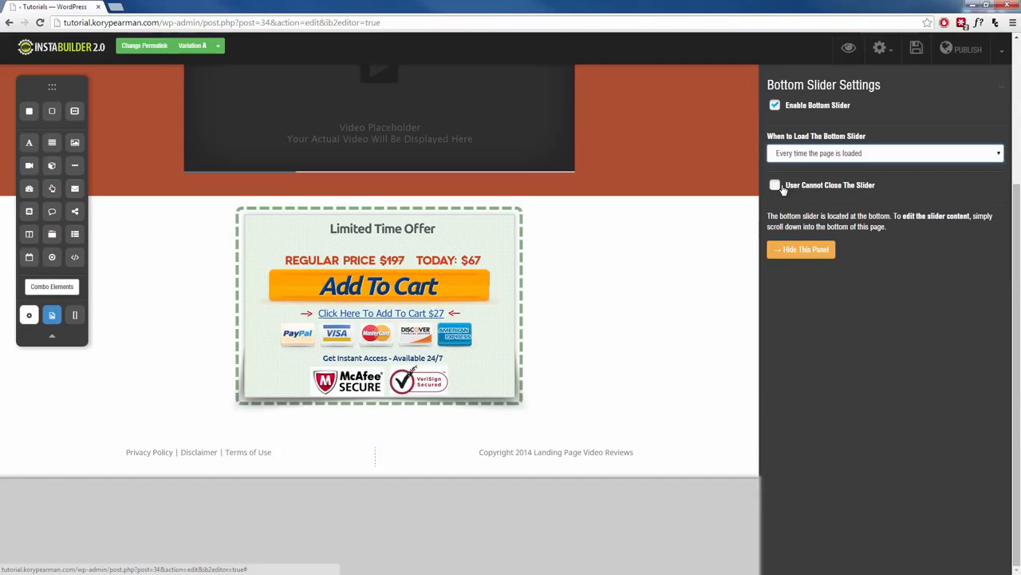
left_click(775, 186)
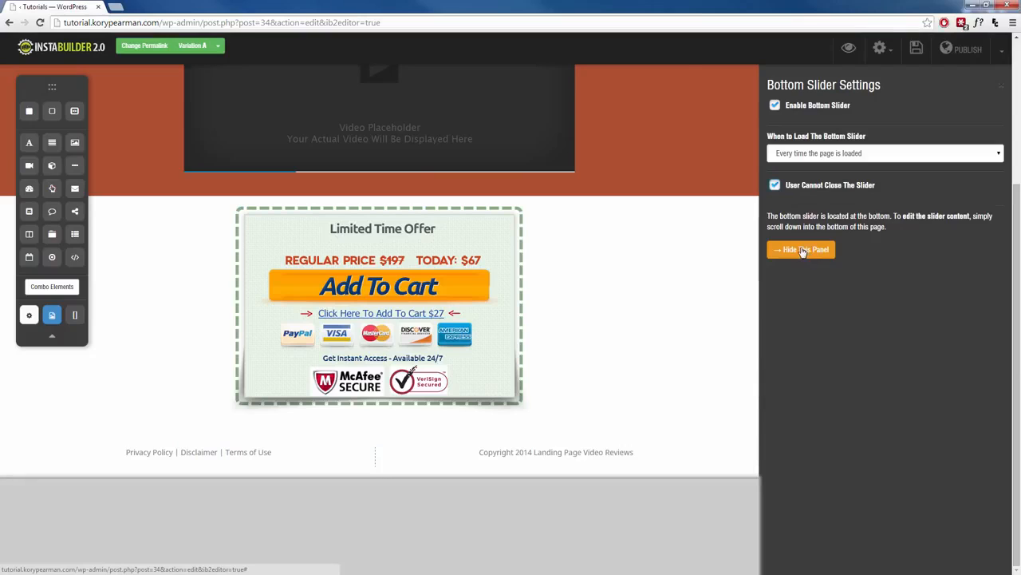
left_click(803, 250)
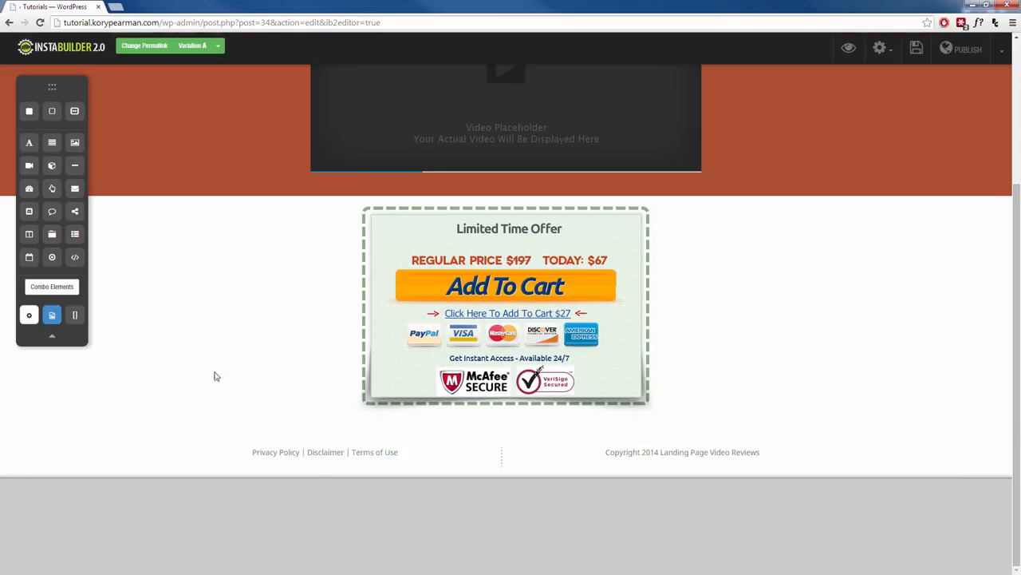
Add the Order Scarcity #2 combo element to the bottom slider section.
left_click(72, 290)
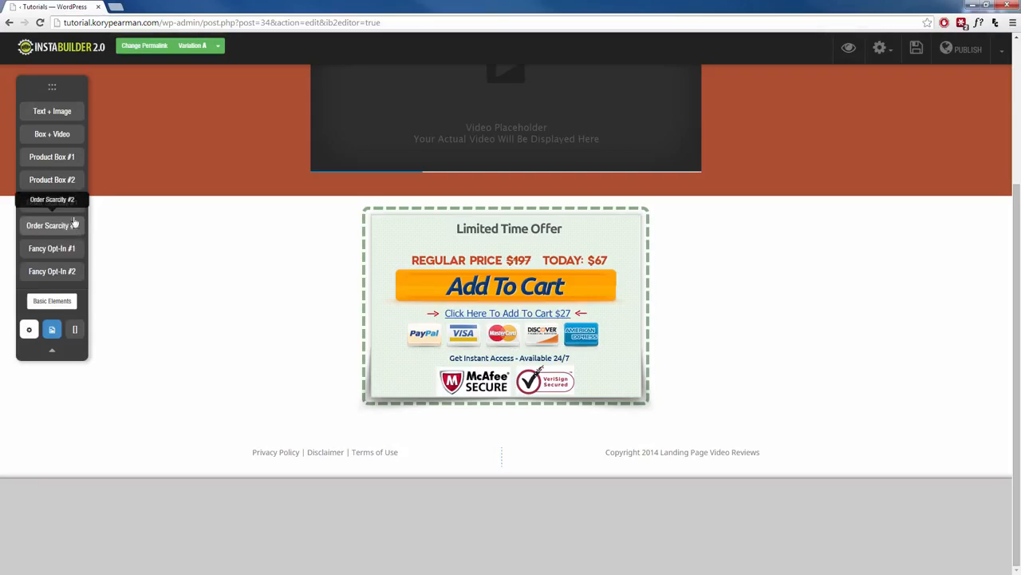
left_click_drag(58, 230, 429, 527)
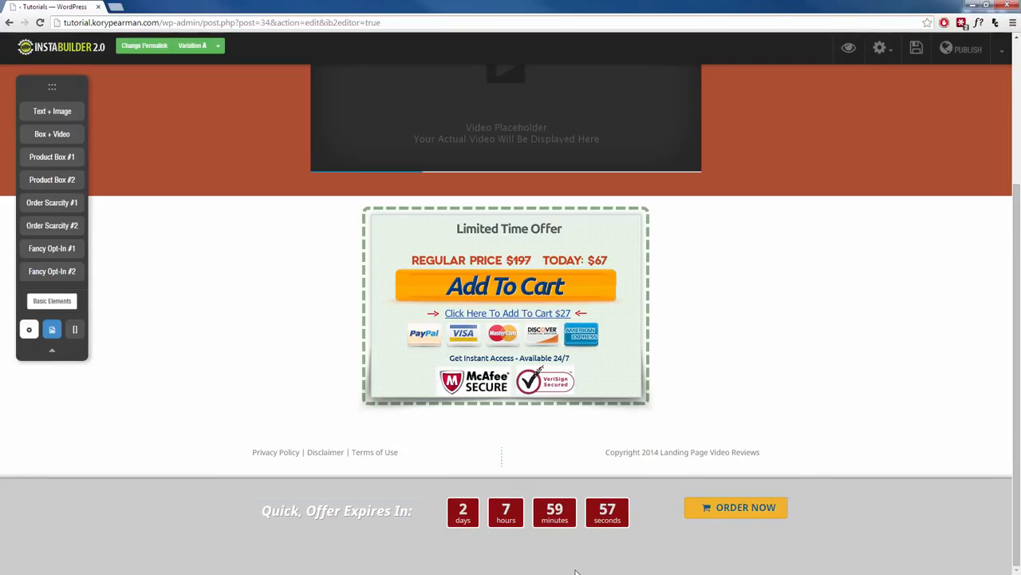
Set the style of the bottom slider's countdown timer to Glossy Box.
left_click(548, 515)
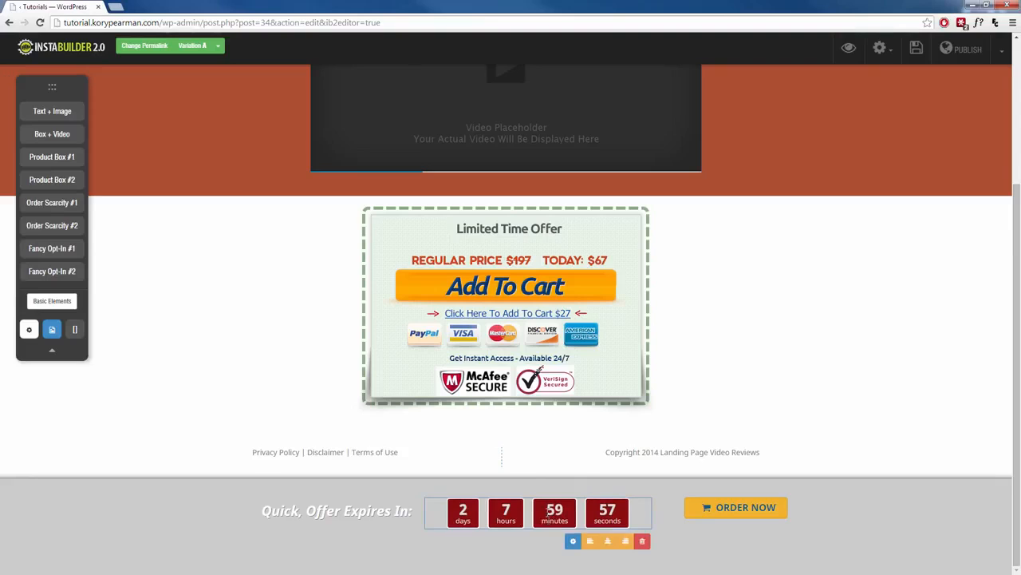
left_click(572, 543)
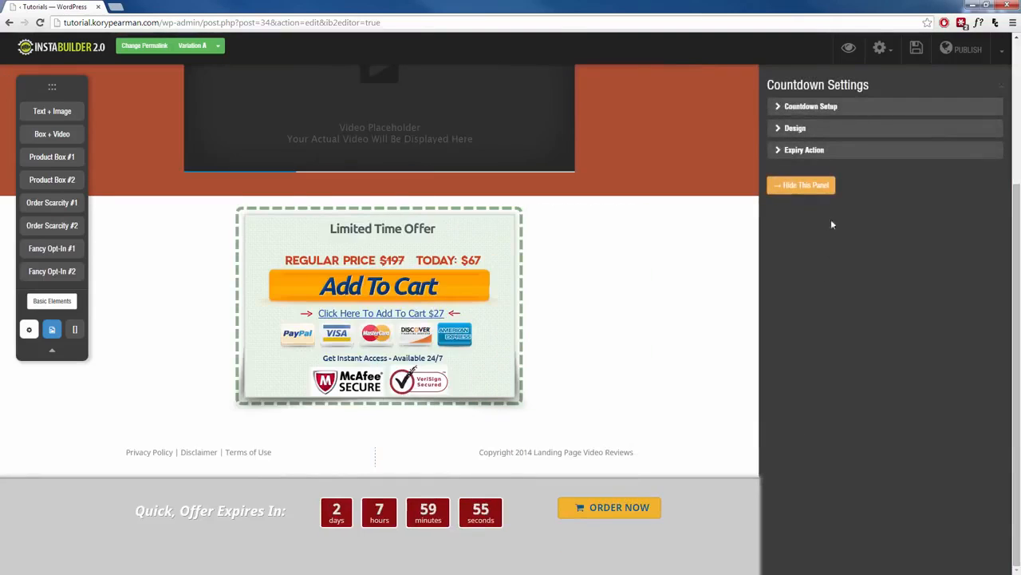
left_click(813, 112)
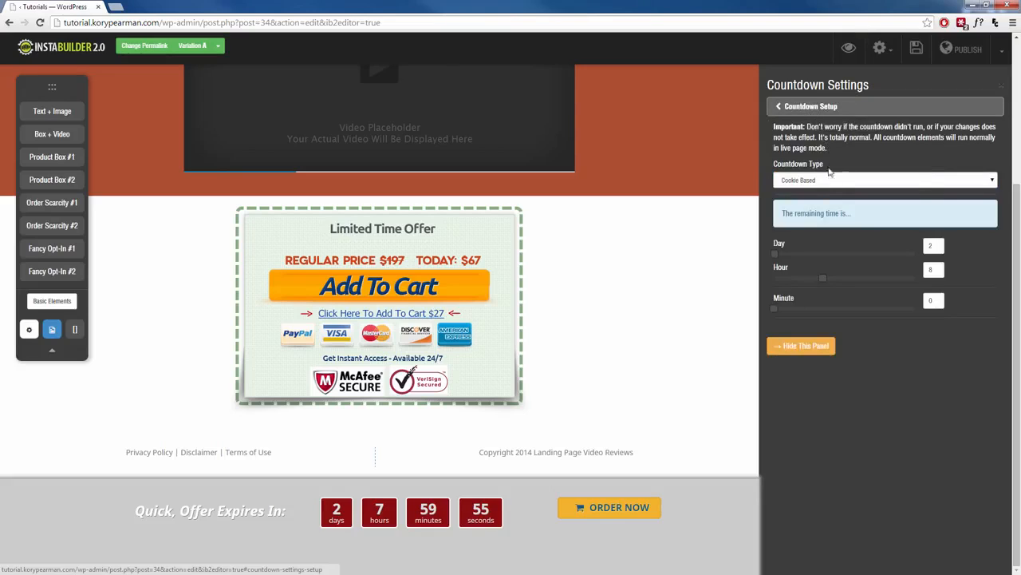
left_click(811, 106)
left_click(825, 128)
left_click(826, 143)
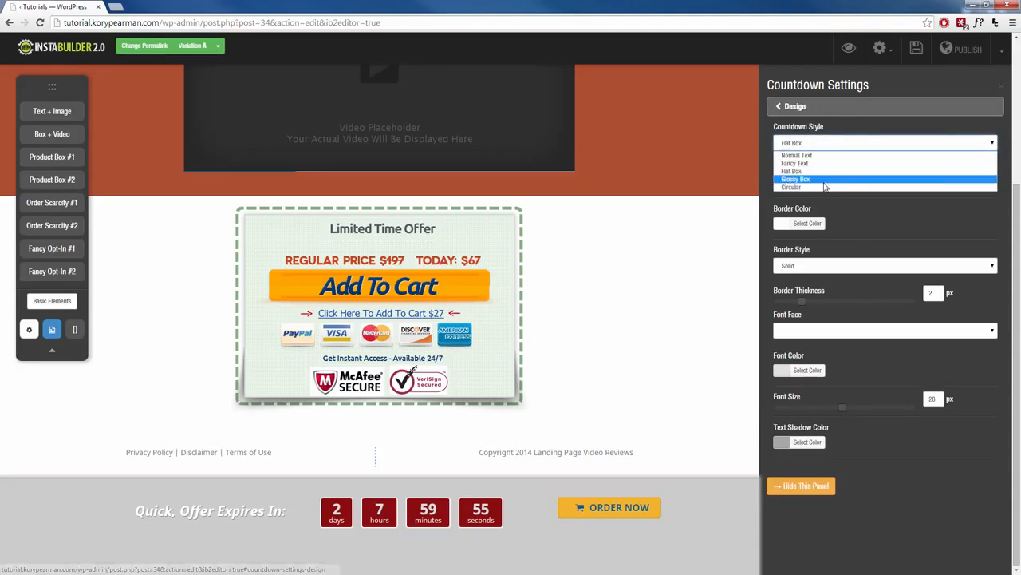
left_click(825, 181)
left_click(838, 144)
left_click(812, 186)
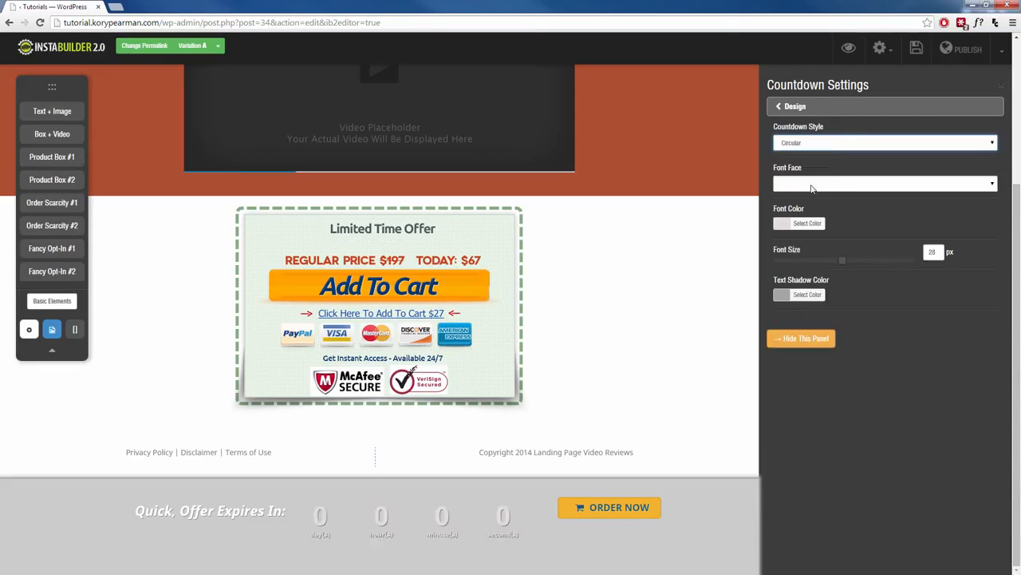
left_click(854, 143)
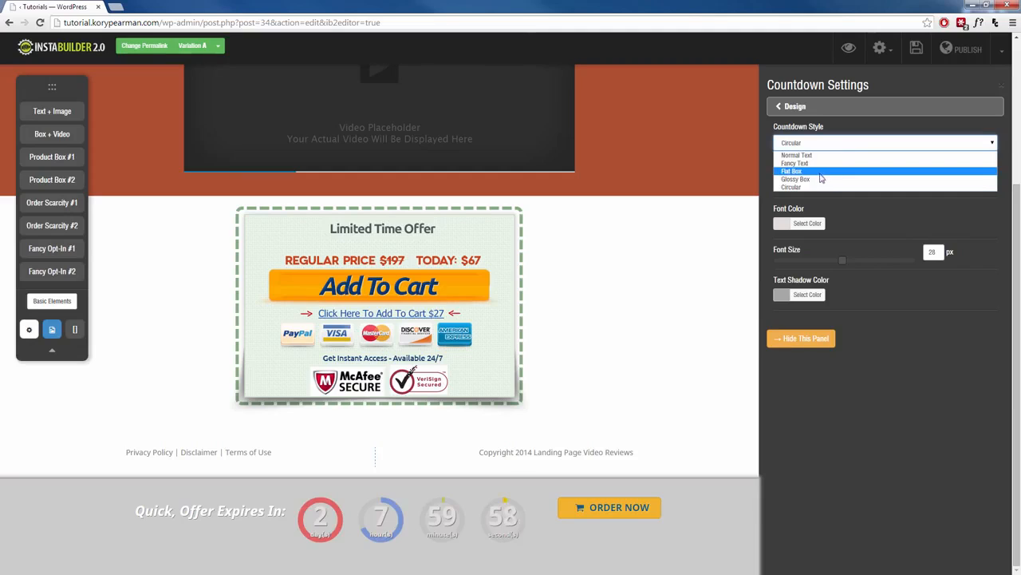
left_click(821, 179)
Change the text label of the bottom slider's order button to "Add To Cart".
mouse_move(597, 507)
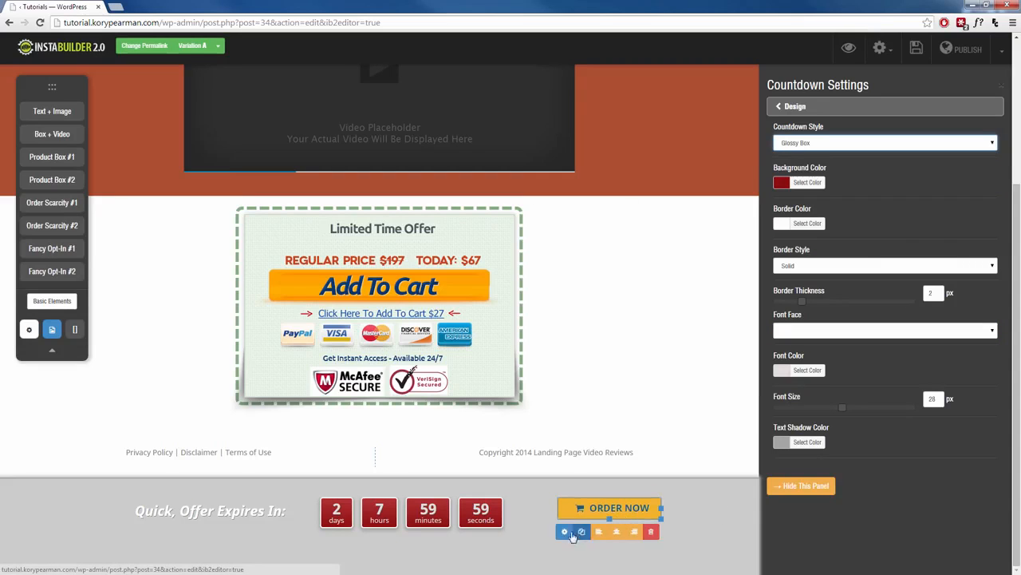
left_click(564, 531)
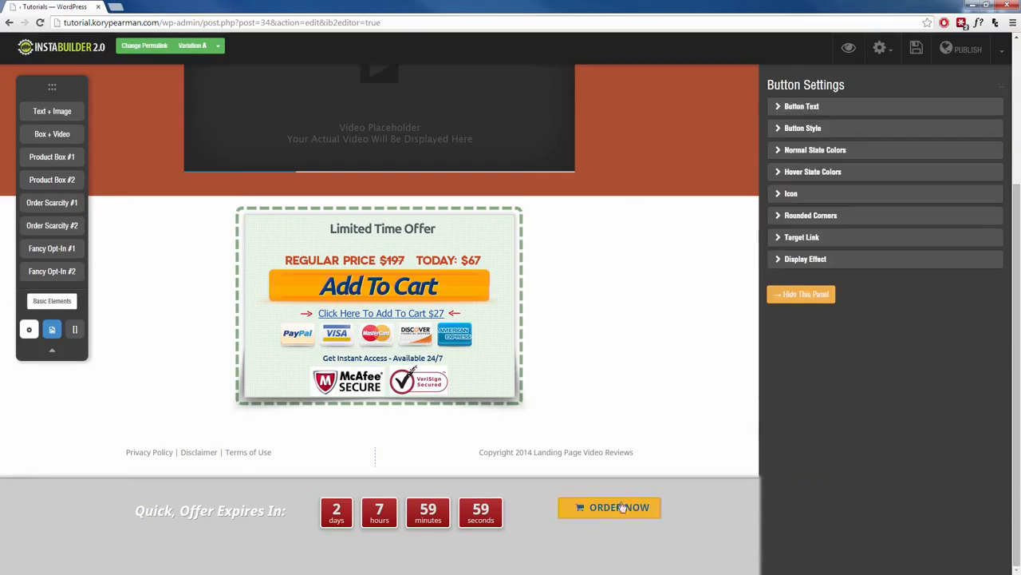
left_click(803, 107)
left_click_drag(825, 146, 765, 145)
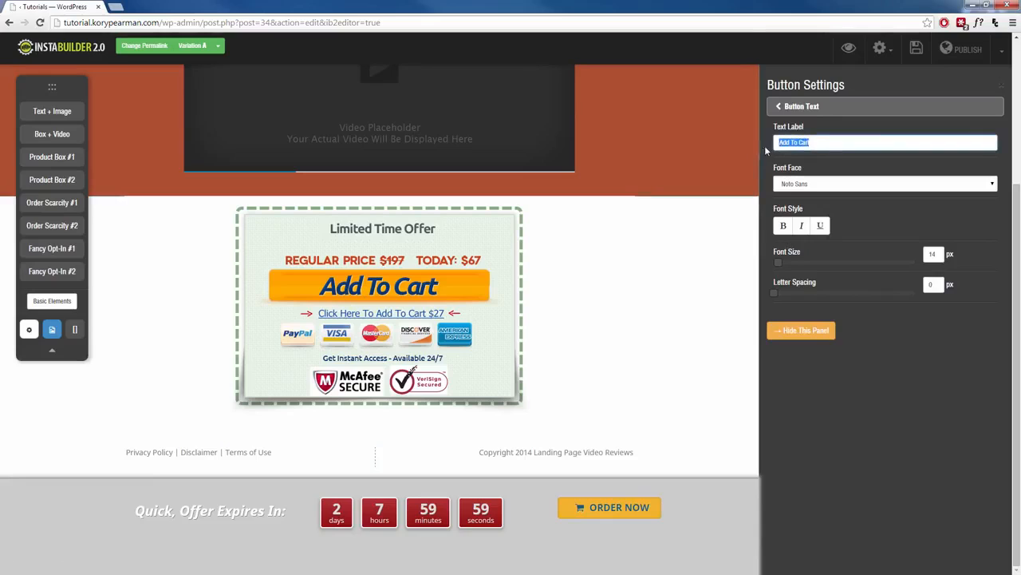
type("Add To Cart")
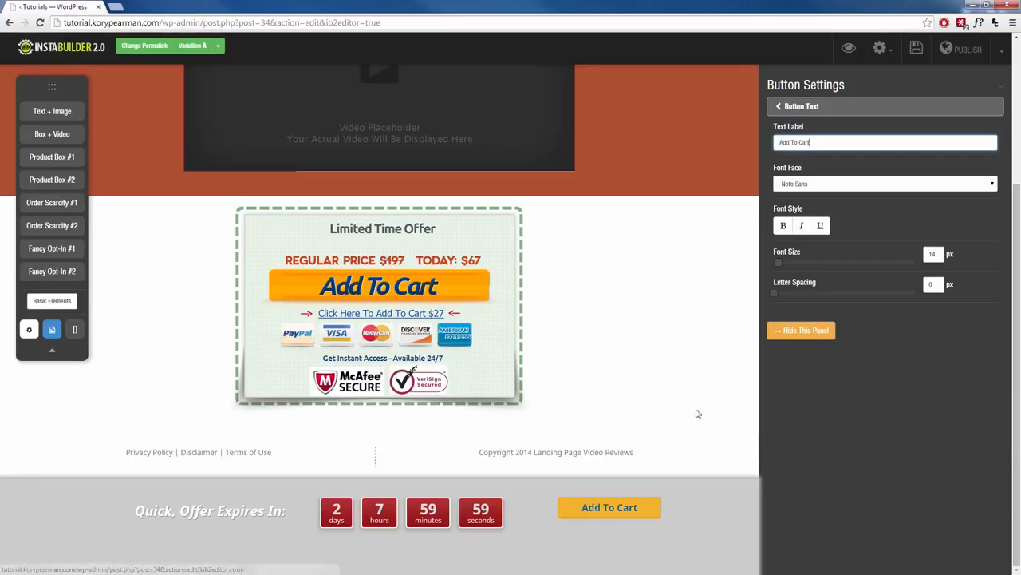
Add a right-pointing arrow icon before the text of the bottom slider's button.
left_click(832, 109)
left_click(849, 277)
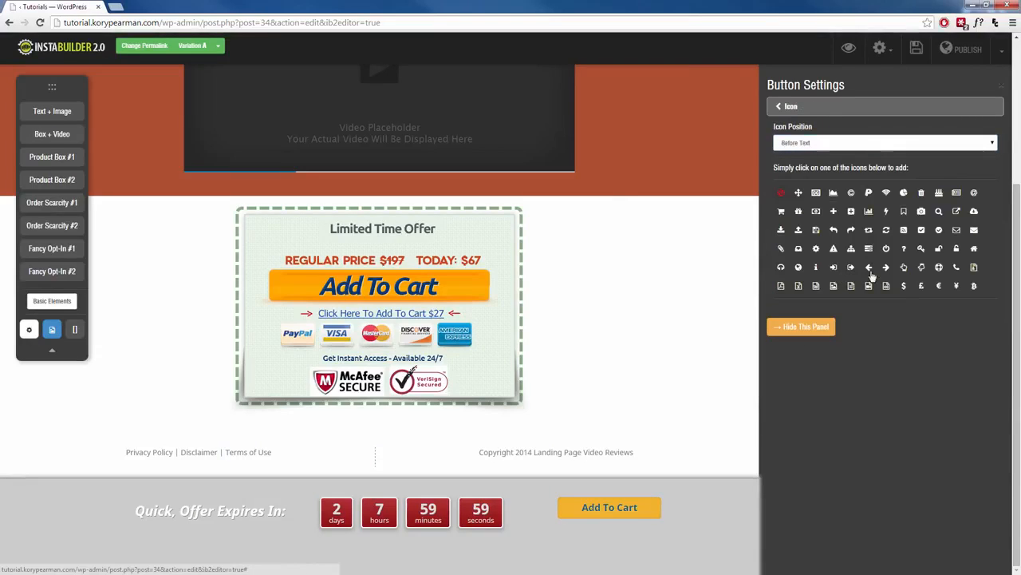
left_click(886, 268)
left_click(792, 107)
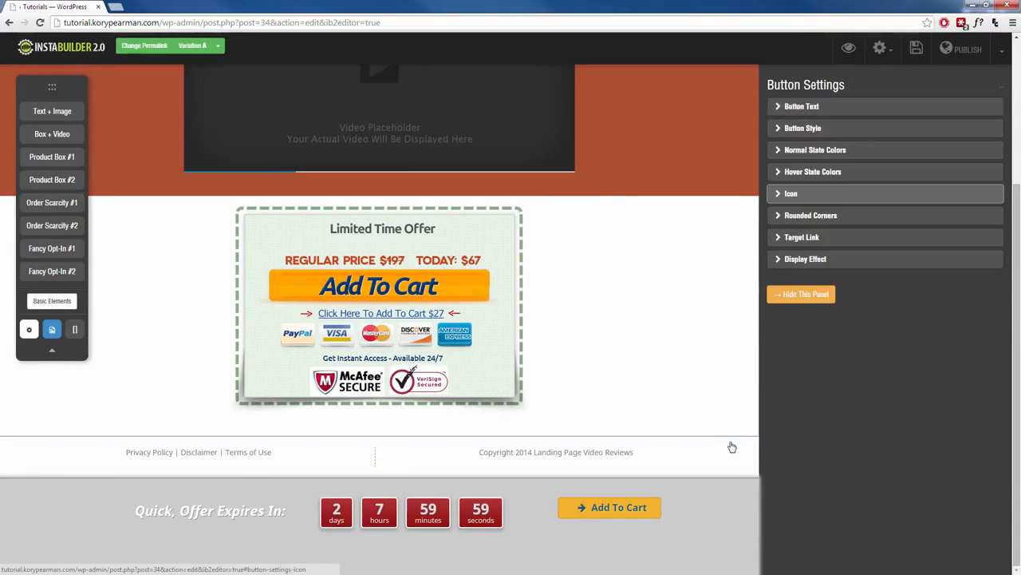
Change the background color of the bottom slider section to dark red.
mouse_move(237, 510)
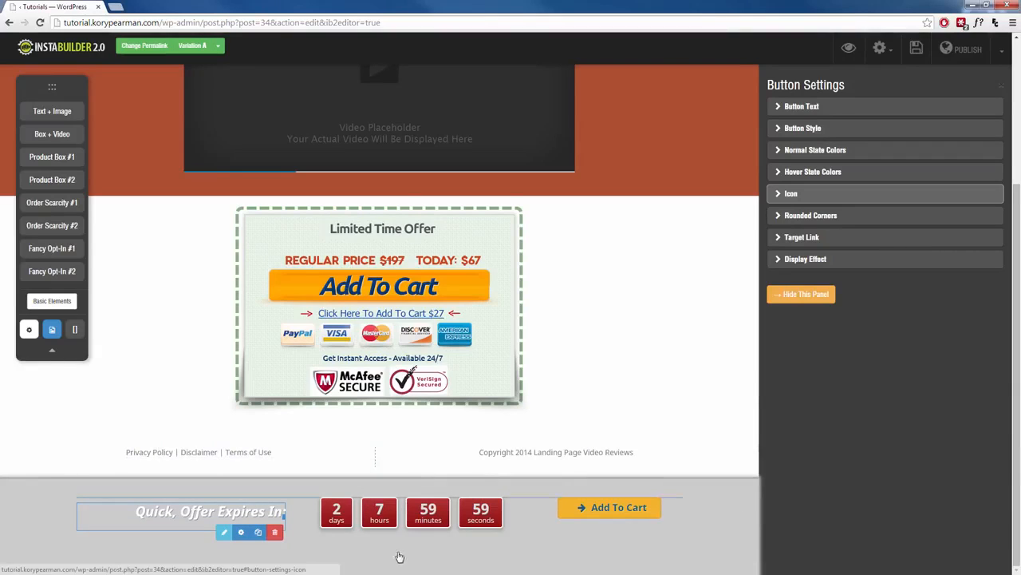
mouse_move(702, 564)
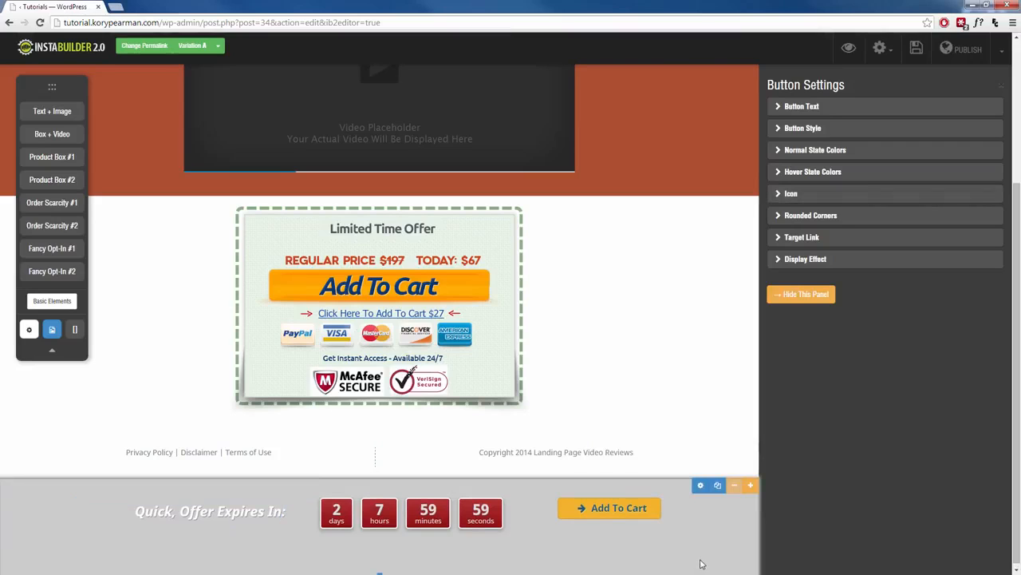
left_click(702, 486)
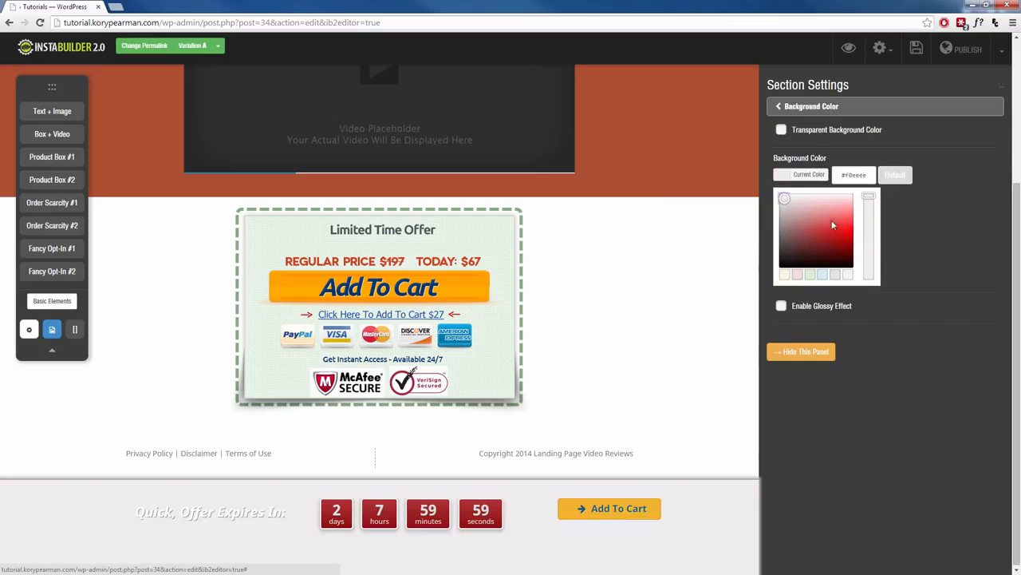
mouse_move(784, 201)
left_mouse_down()
mouse_move(841, 257)
mouse_move(822, 239)
left_mouse_up()
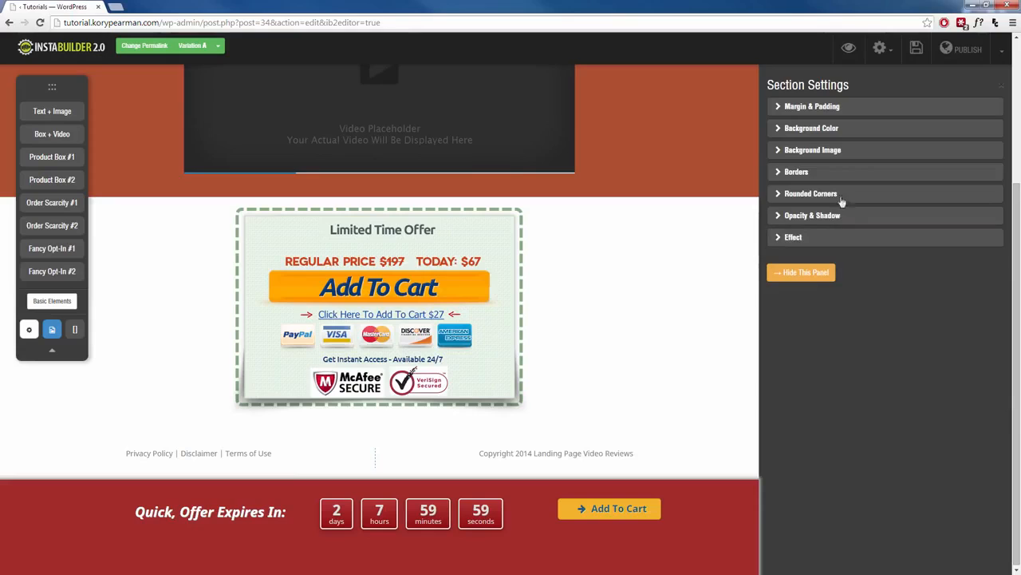
Try several pre-made patterns on the bottom slider section and apply the tan parchment one as its background.
left_click(836, 151)
left_click(793, 198)
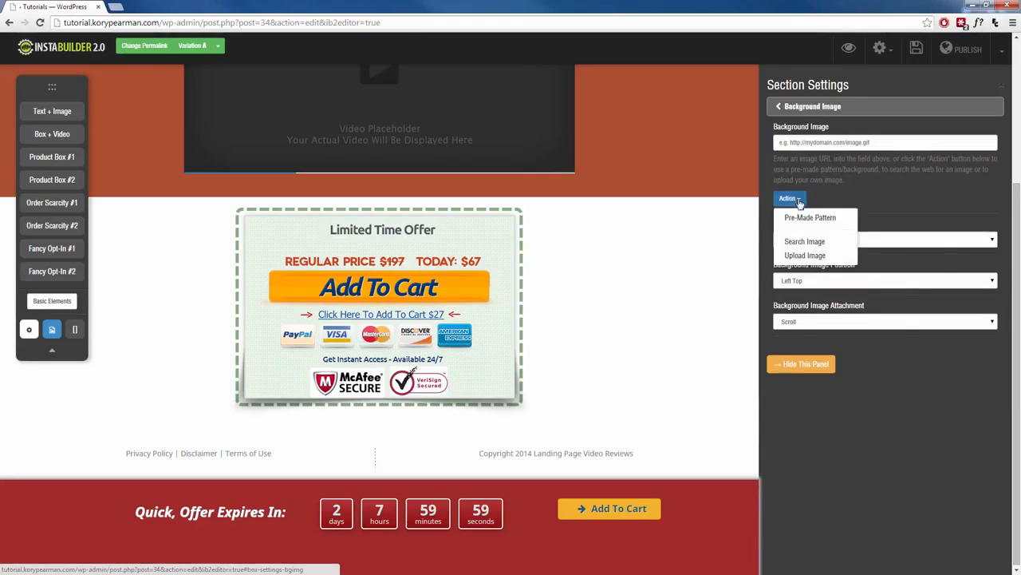
left_click(800, 213)
left_click(786, 150)
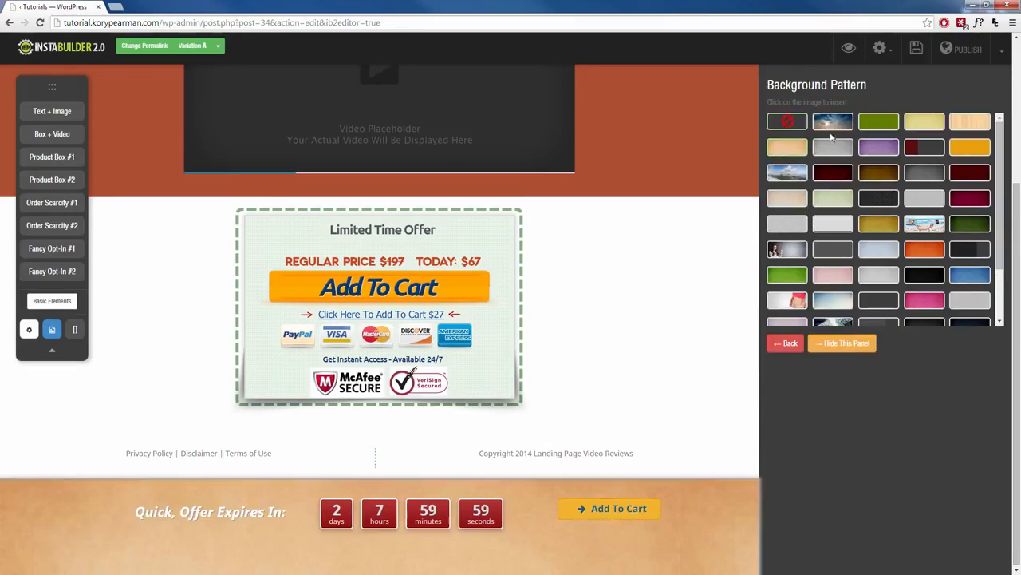
left_click(834, 126)
left_click(881, 128)
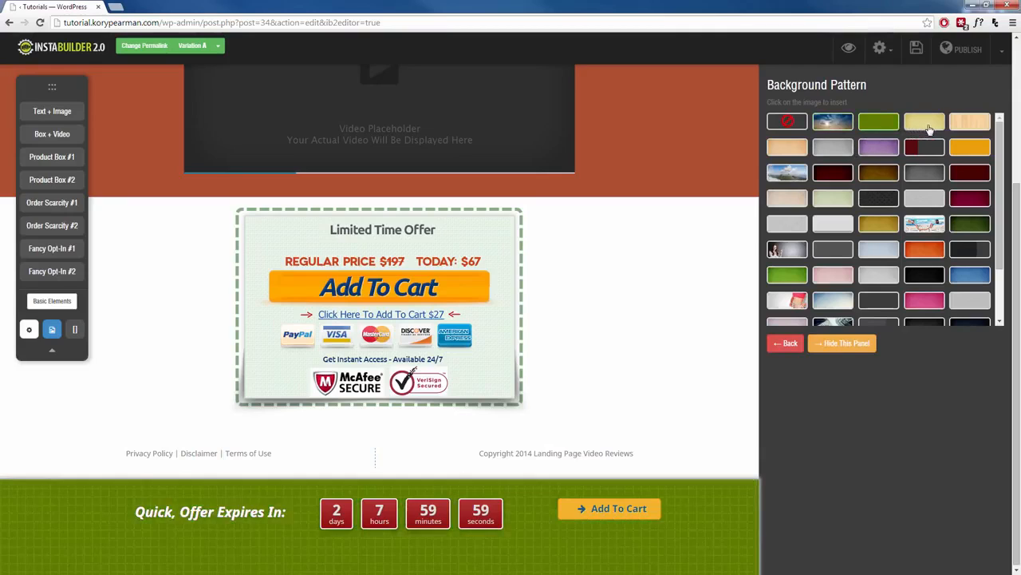
left_click(927, 128)
left_click(966, 130)
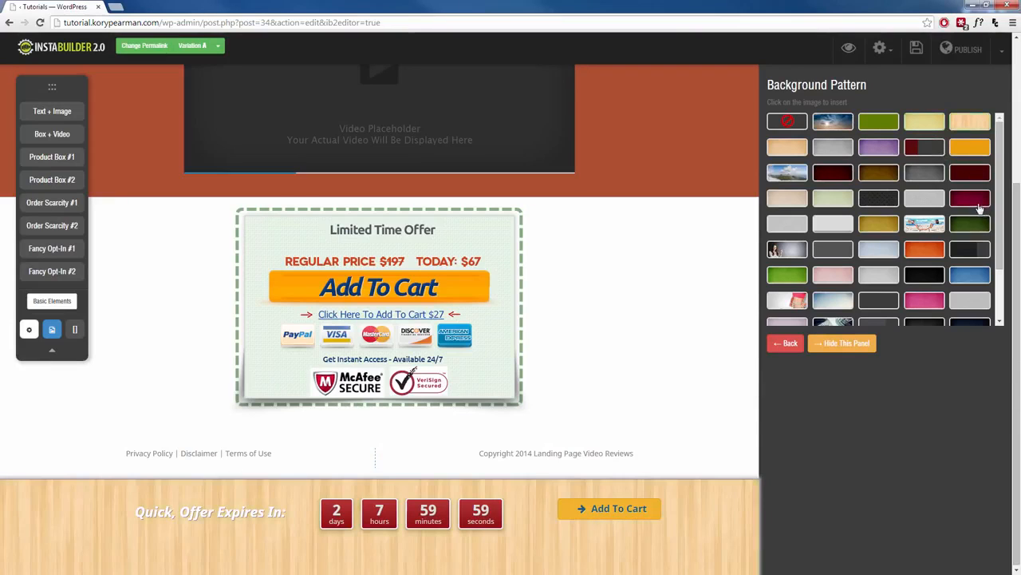
left_click(794, 198)
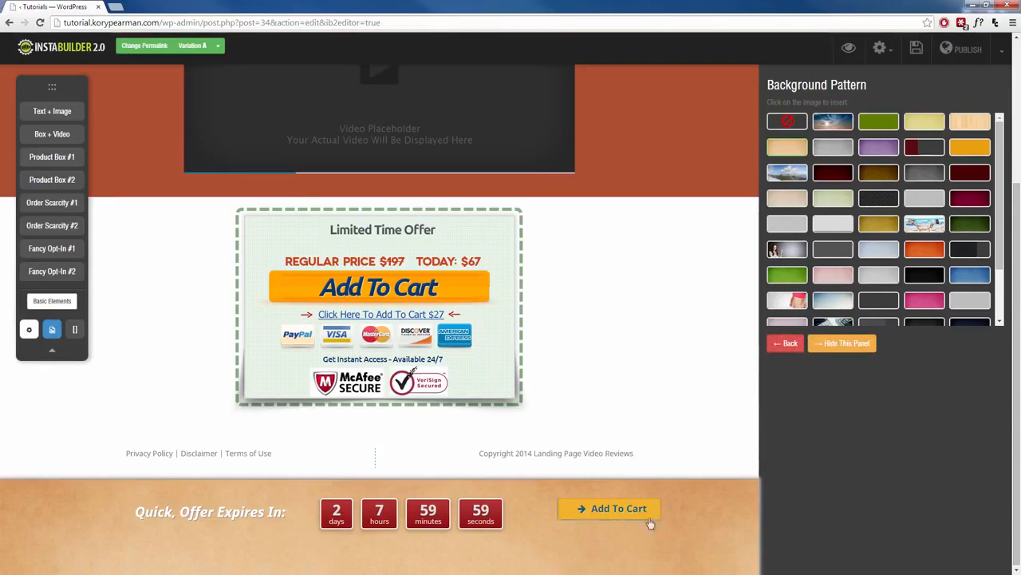
left_click(848, 345)
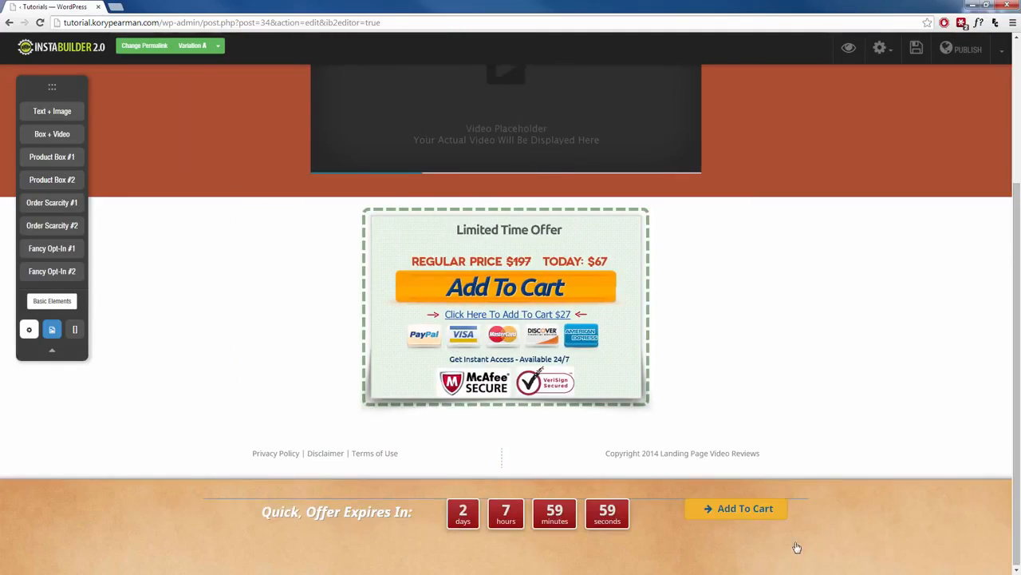
Add a title element from the basic elements above the bottom slider's countdown and delete it again.
mouse_move(339, 516)
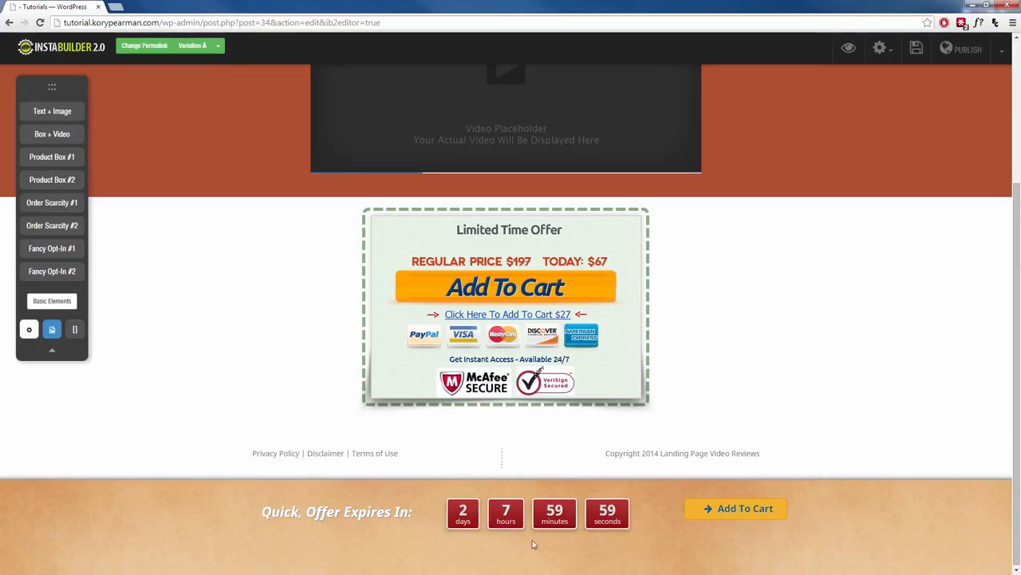
left_click(30, 329)
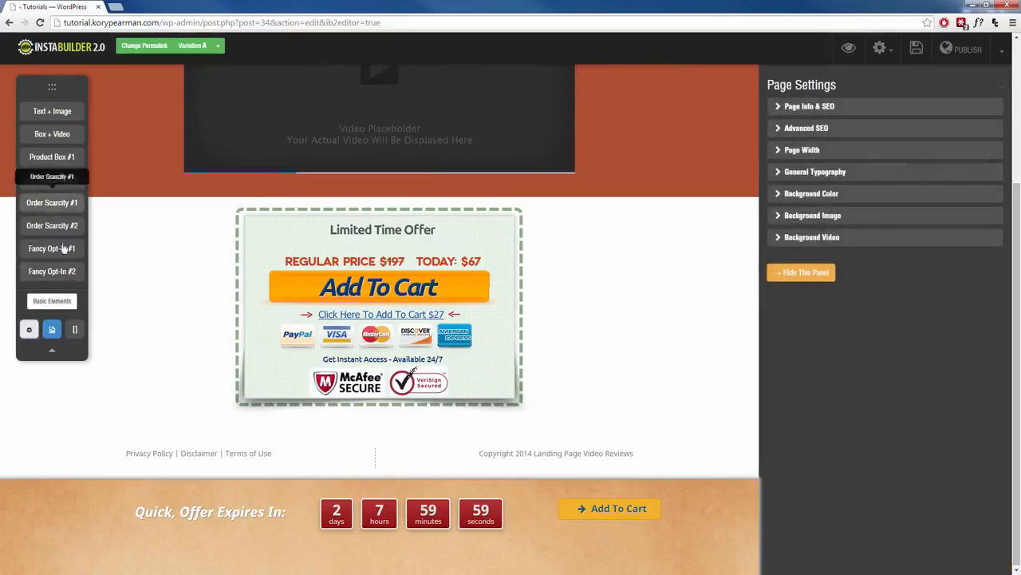
left_click(47, 307)
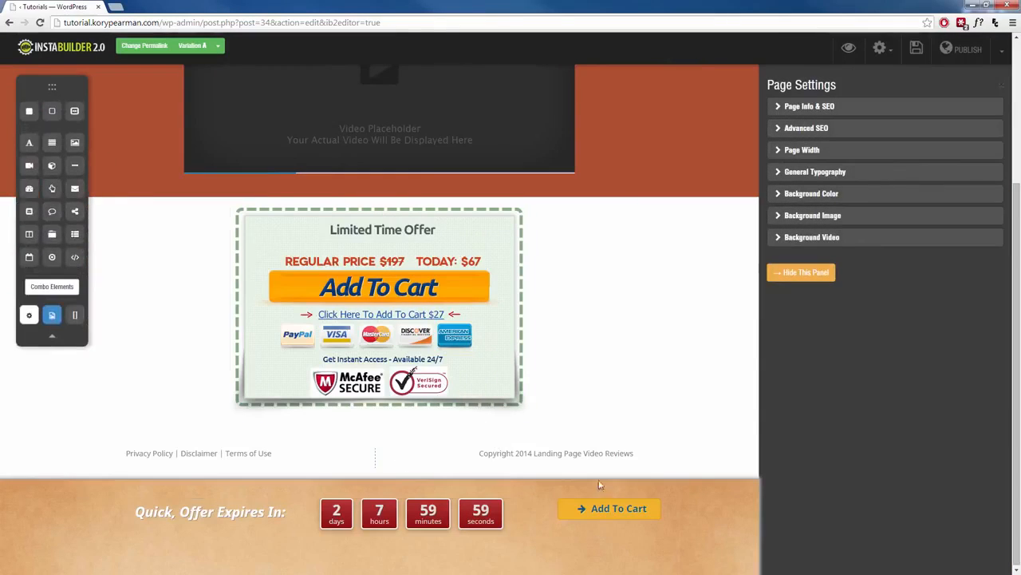
left_click(801, 272)
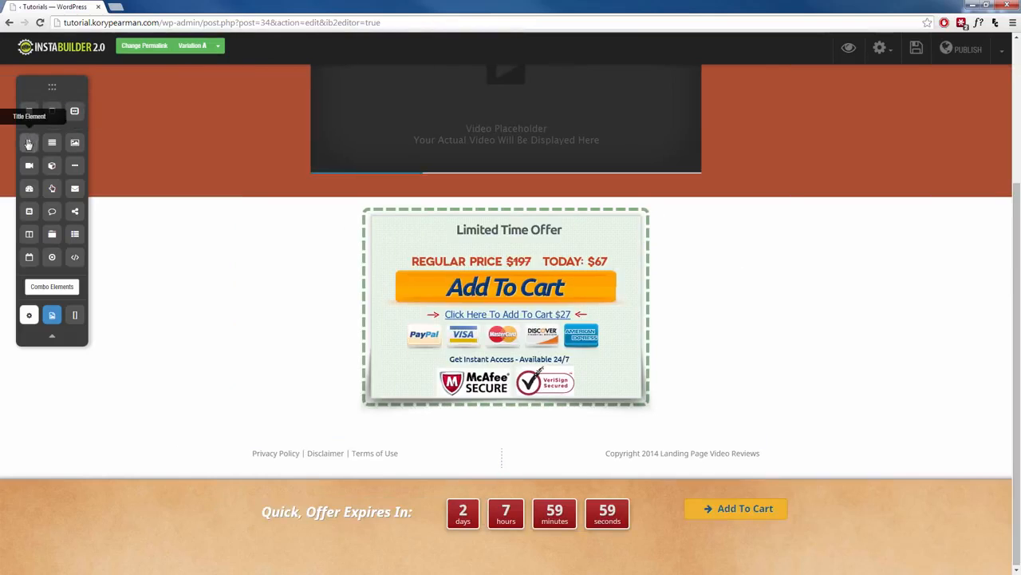
left_click_drag(28, 144, 534, 511)
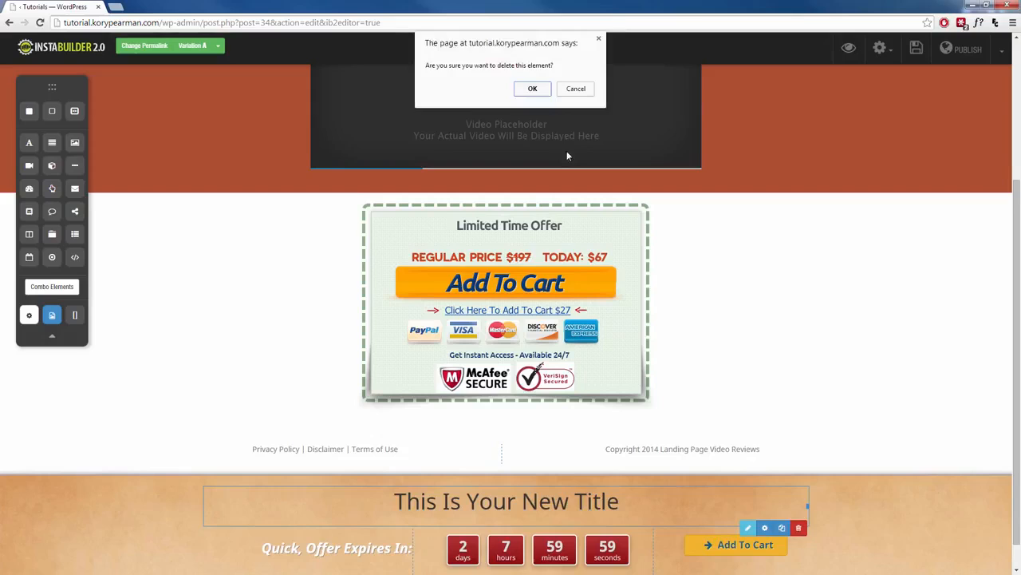
left_click(542, 91)
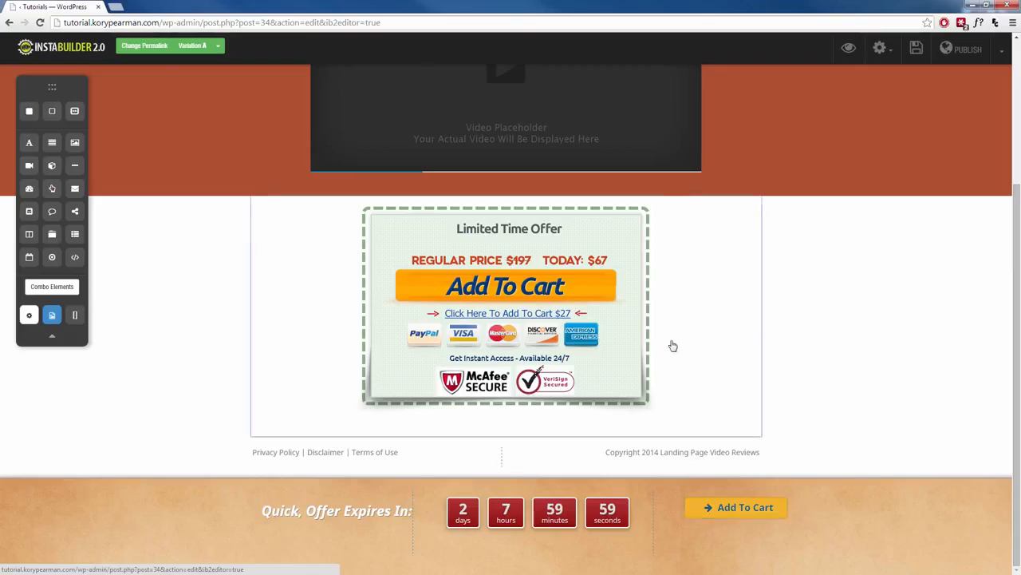
Save the landing page, preview Variation A to examine how the bottom slider behaves along the page, and close the preview.
left_click(917, 56)
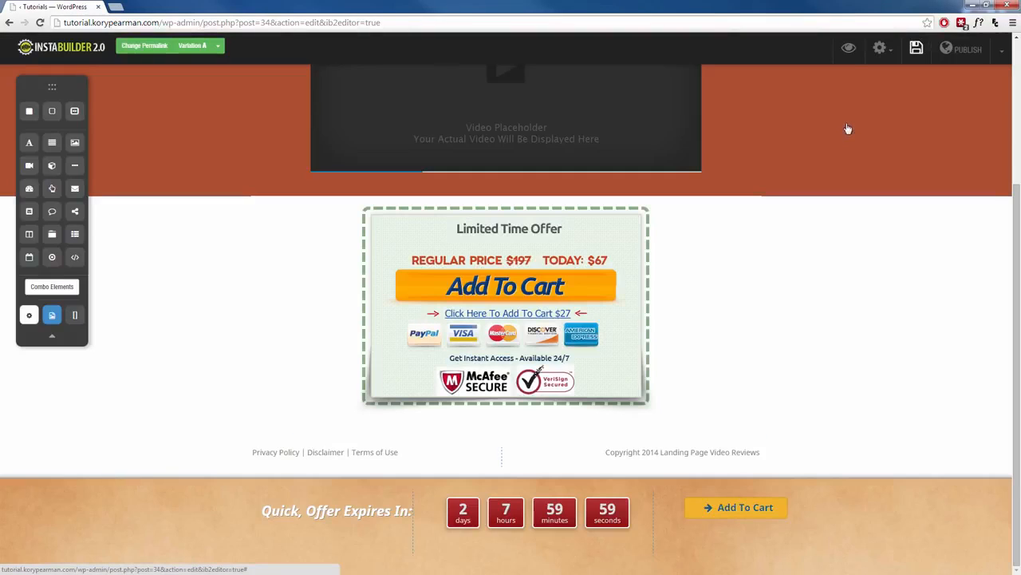
left_click(848, 50)
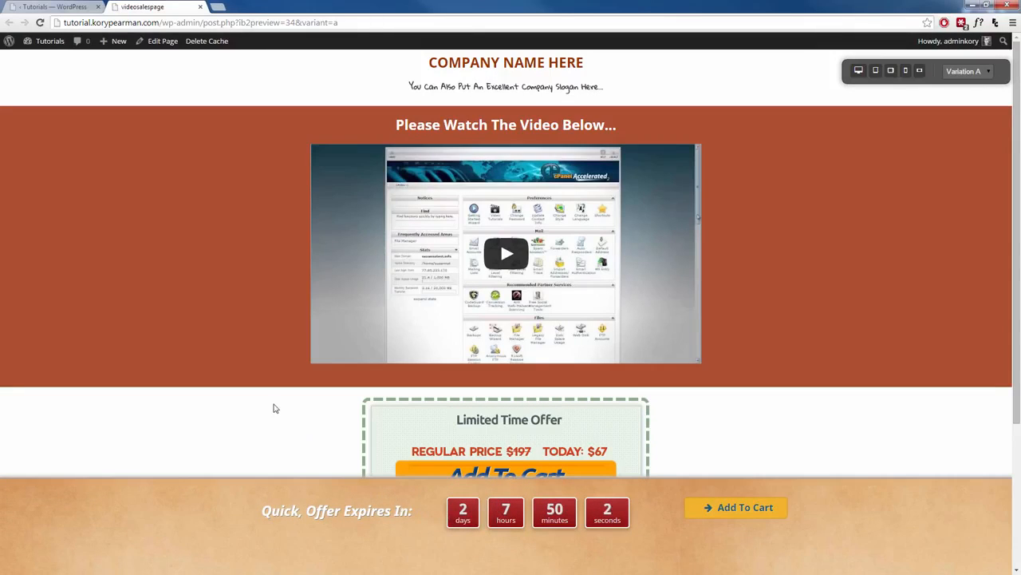
scroll(283, 426, "down", 2)
scroll(284, 429, "down", 1)
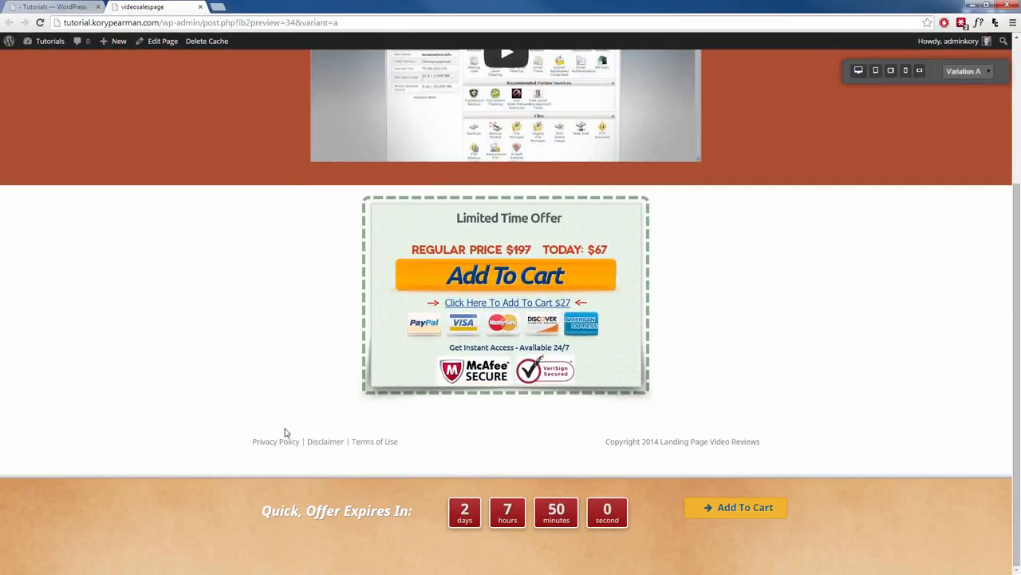
scroll(285, 427, "up", 3)
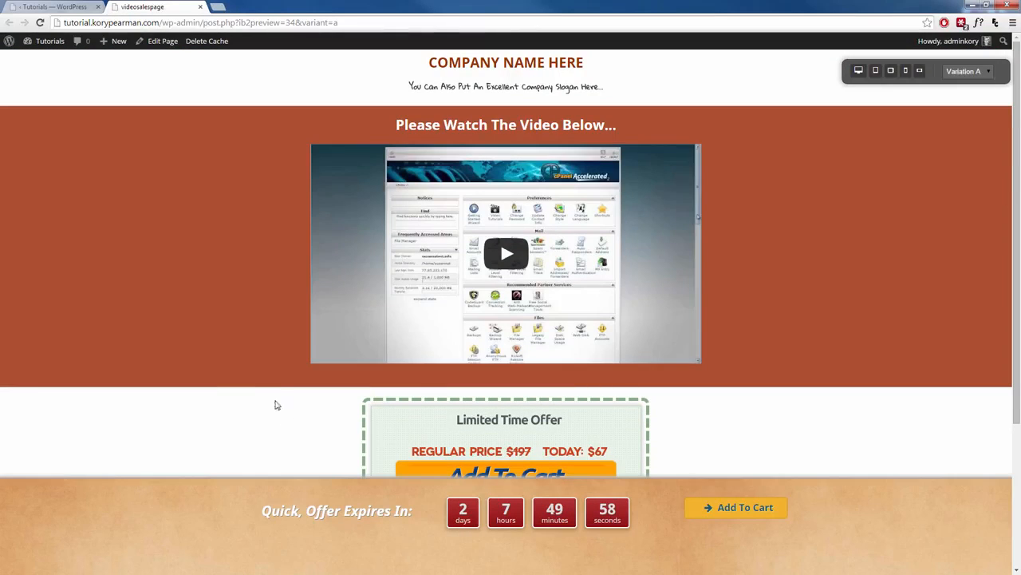
scroll(259, 369, "down", 3)
scroll(257, 370, "up", 2)
scroll(257, 370, "down", 1)
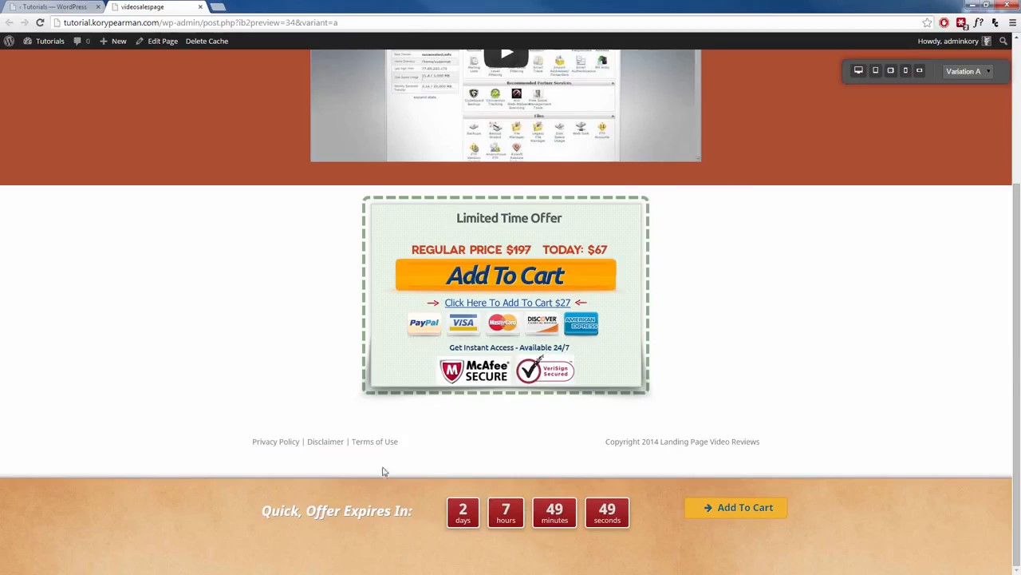
scroll(367, 463, "up", 2)
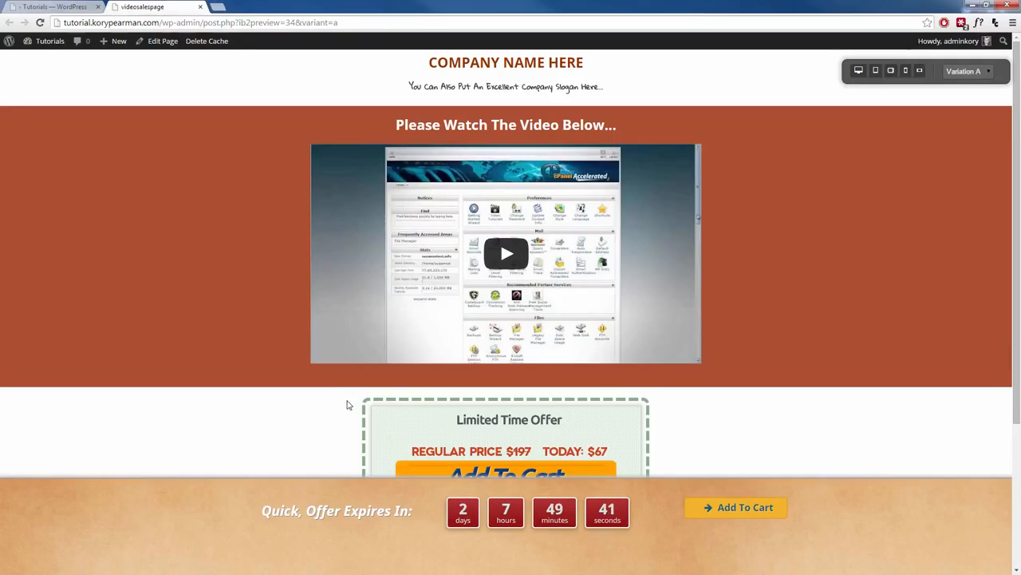
left_click(200, 7)
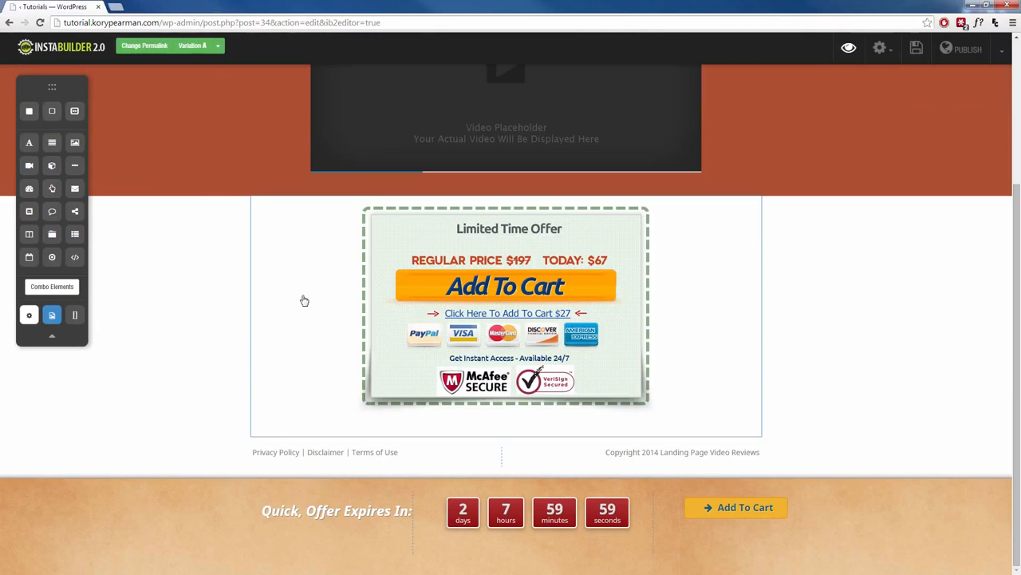